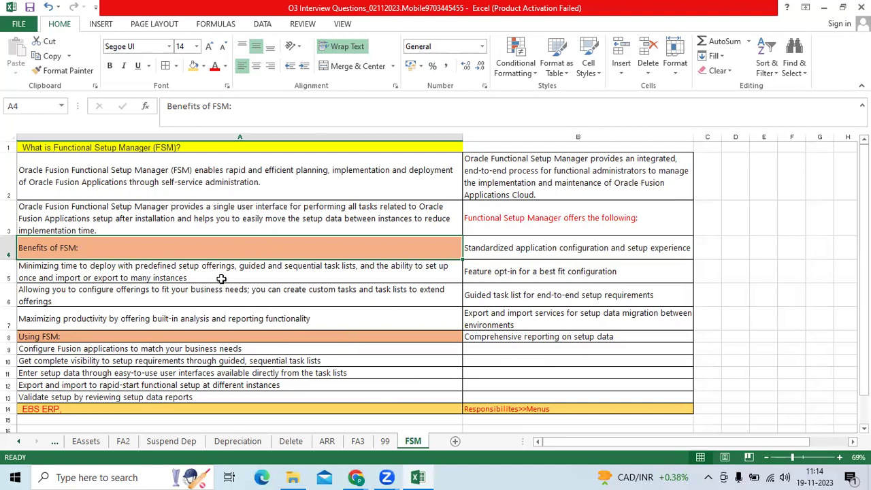
- Review the Functional Setup Manager notes on the FSM sheet, covering its definition, benefits, uses and offerings
{"action": "left_click", "coordinate": [178, 212]}
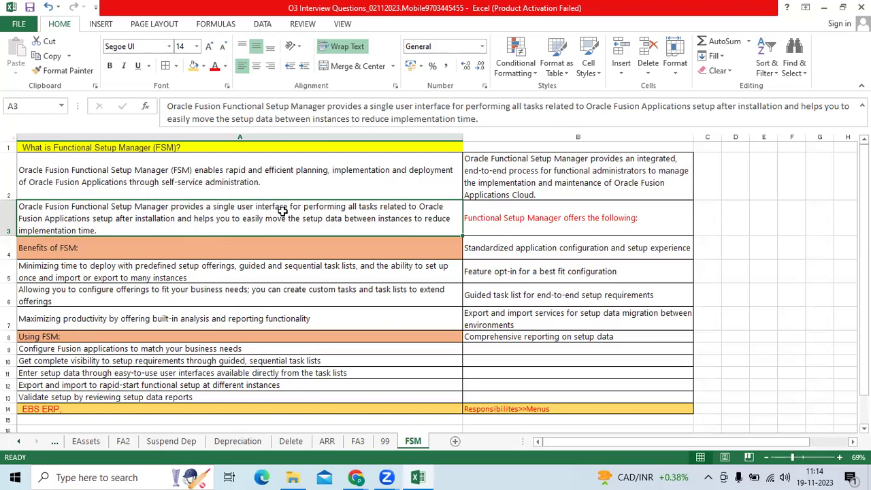
{"action": "left_click", "coordinate": [238, 271]}
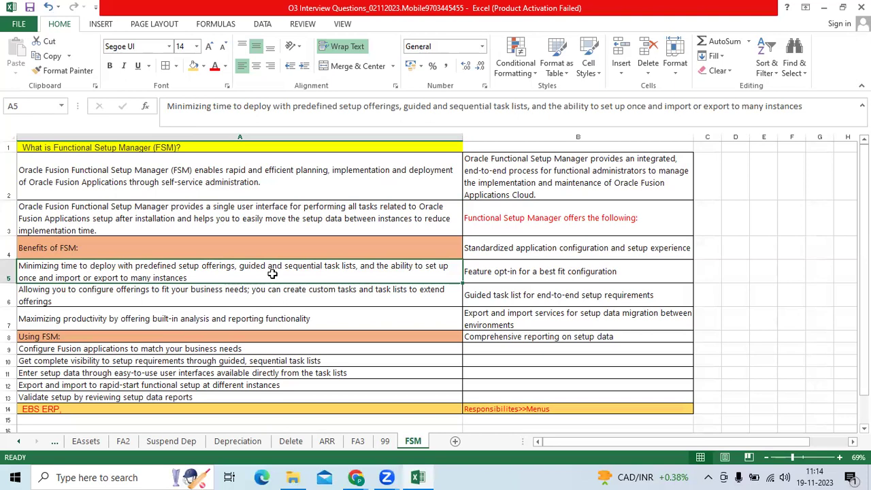
{"action": "left_click", "coordinate": [244, 300]}
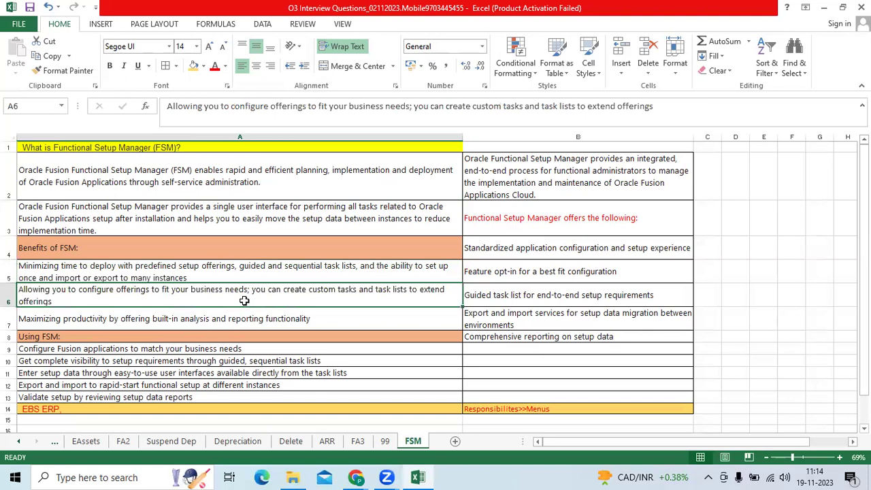
{"action": "left_click", "coordinate": [218, 385]}
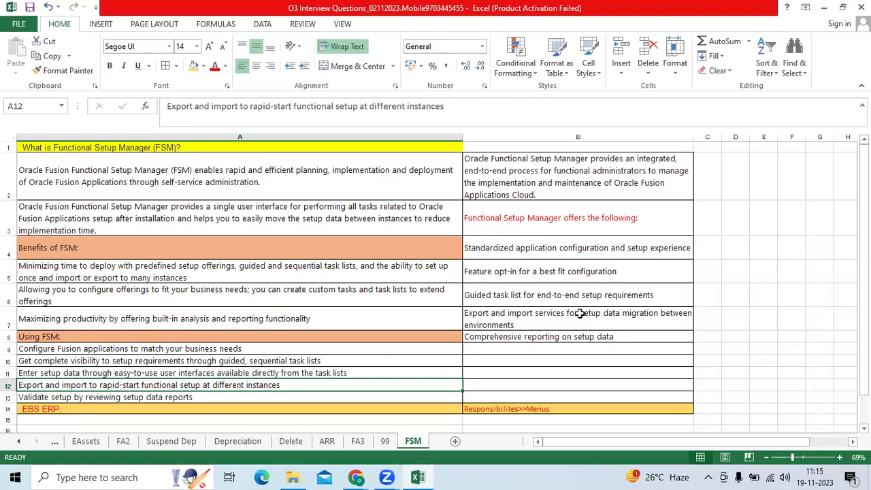
{"action": "left_click", "coordinate": [602, 251]}
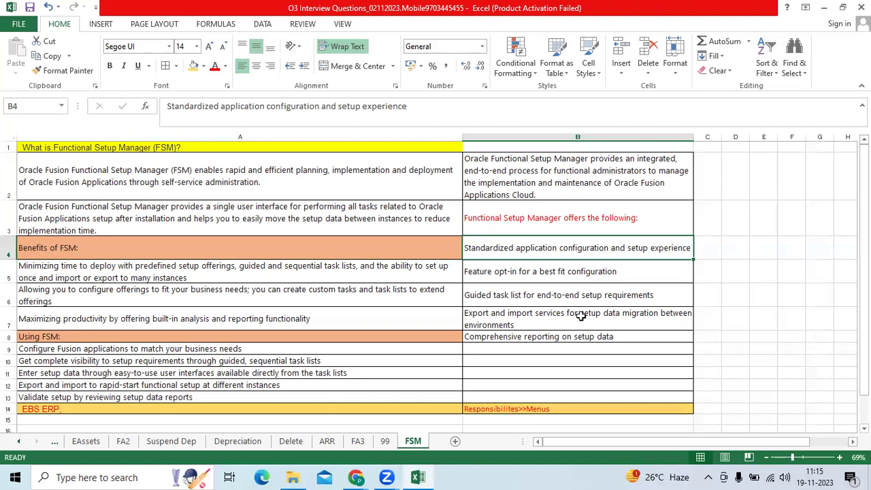
{"action": "left_click", "coordinate": [291, 409]}
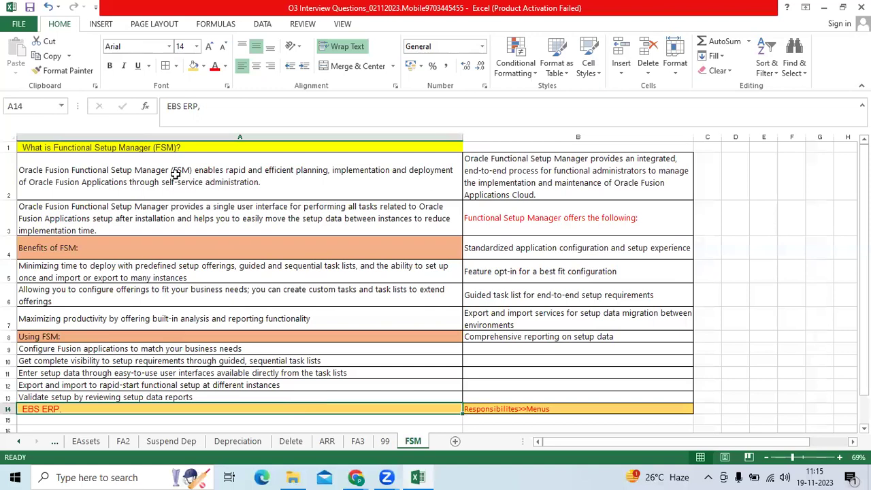
{"action": "left_click_drag", "start_coordinate": [175, 173], "coordinate": [563, 397]}
{"action": "left_click", "coordinate": [269, 180]}
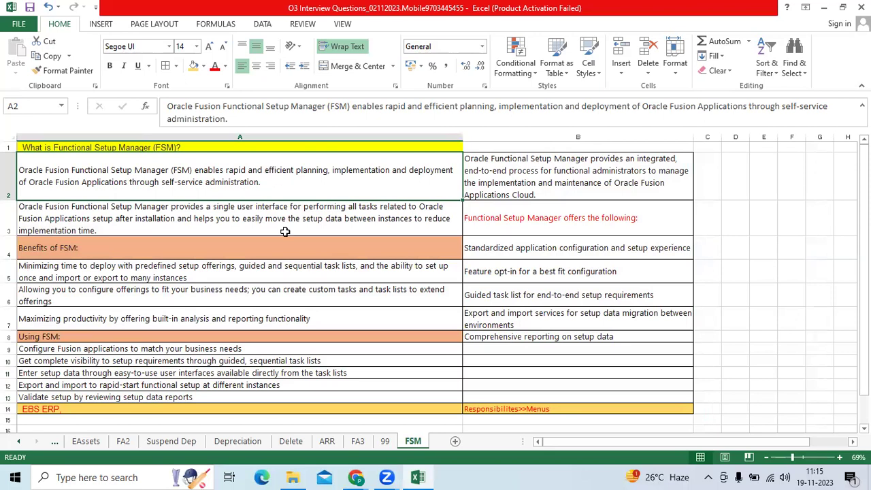
- Examine the EBS ERP row with its Responsibilites>>Menus entry and compare it with the FSM notes above
{"action": "left_click", "coordinate": [325, 411]}
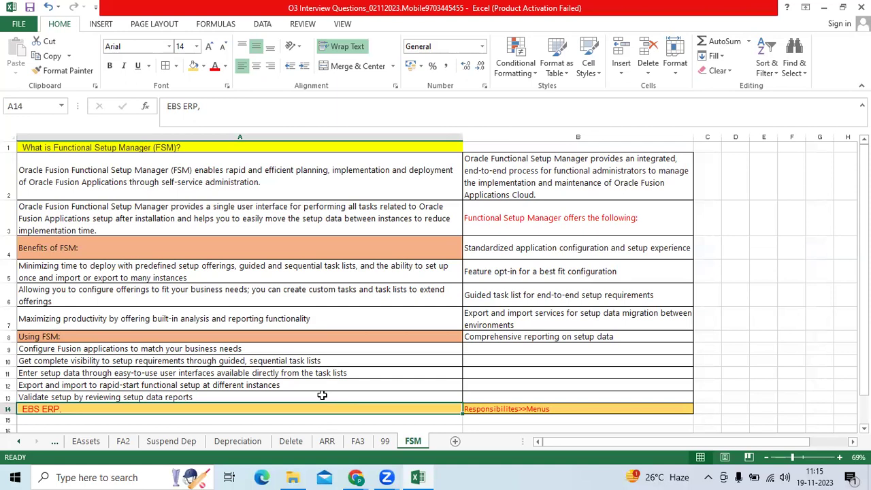
{"action": "double_click", "coordinate": [521, 409]}
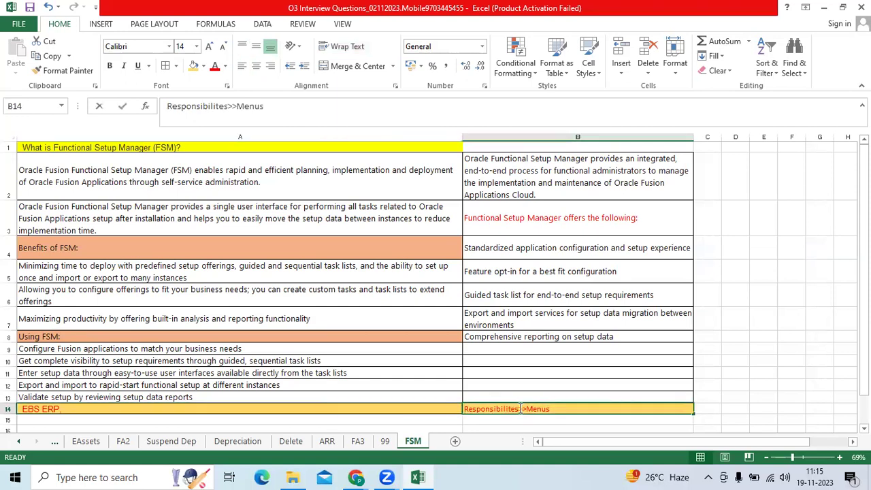
{"action": "left_click_drag", "start_coordinate": [521, 408], "coordinate": [463, 410]}
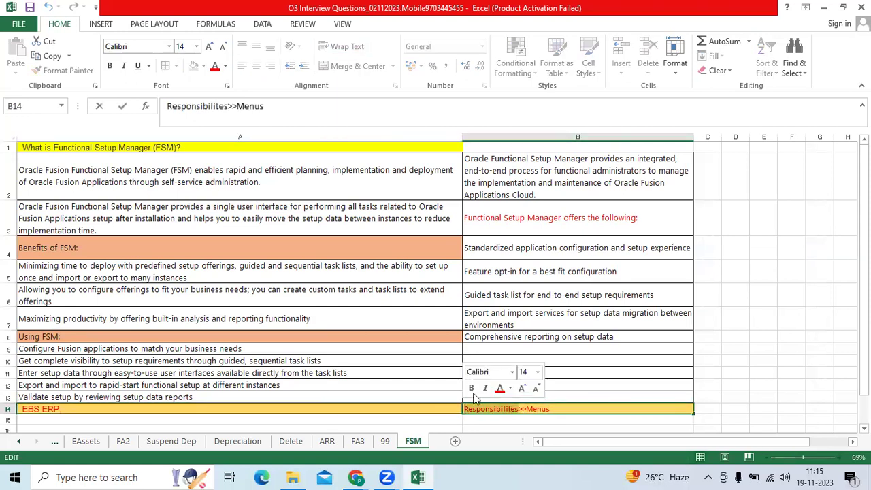
{"action": "left_click_drag", "start_coordinate": [551, 411], "coordinate": [528, 408]}
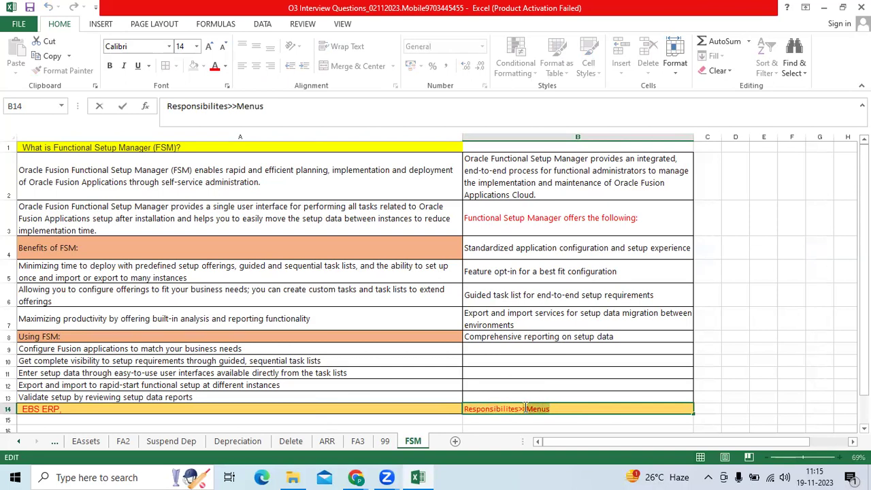
{"action": "left_click", "coordinate": [525, 409]}
{"action": "left_click_drag", "start_coordinate": [558, 407], "coordinate": [296, 407]}
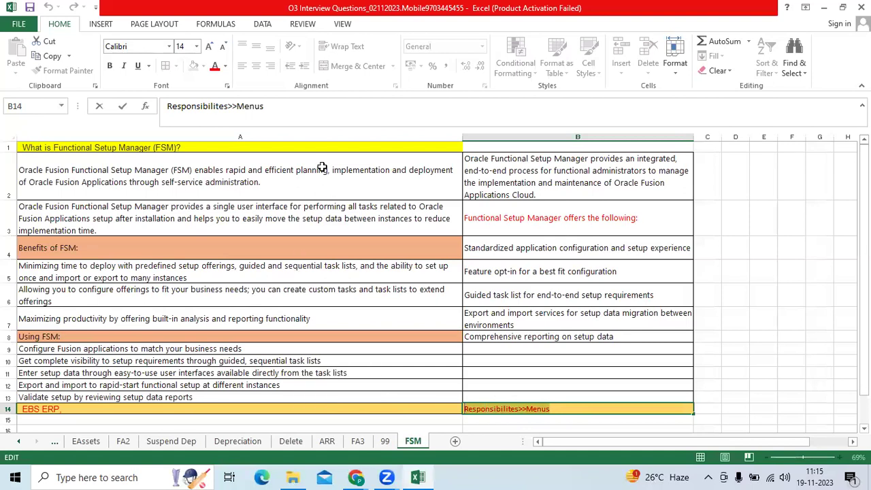
{"action": "left_click_drag", "start_coordinate": [323, 170], "coordinate": [538, 409]}
{"action": "left_click", "coordinate": [367, 293]}
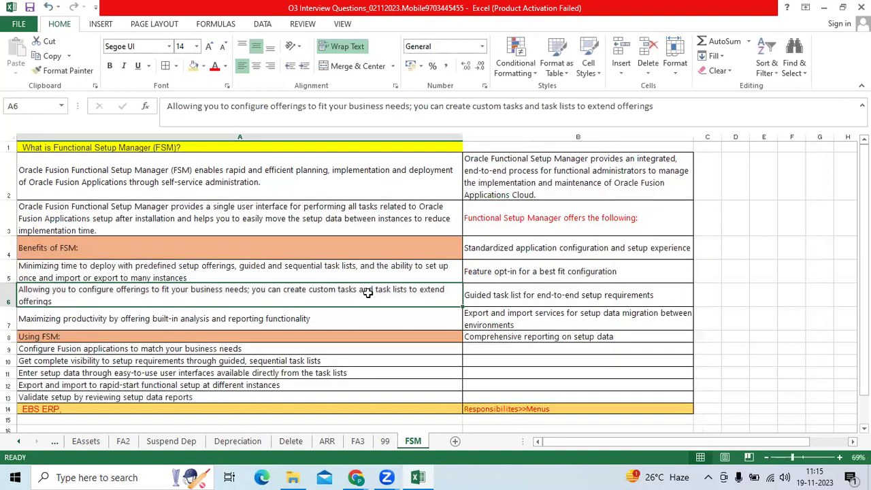
- Look at the Oracle Fusion Cloud Applications home page in Chrome and return to the Excel notes
{"action": "left_click", "coordinate": [357, 477]}
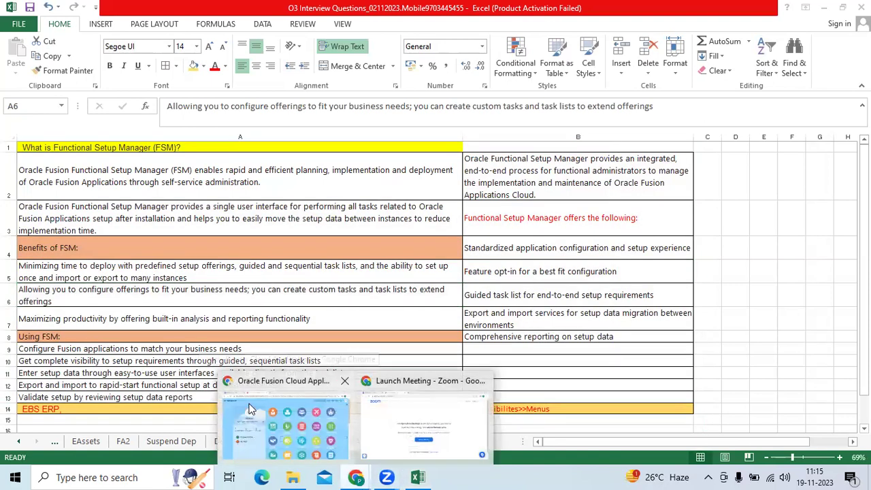
{"action": "left_click", "coordinate": [250, 409]}
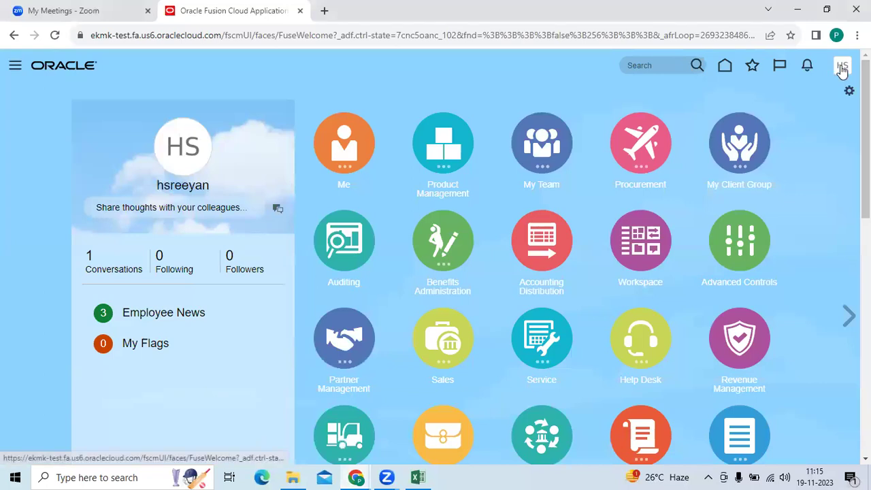
{"action": "left_click", "coordinate": [419, 477]}
- Enter "Implementation User" in A15 and "Application Implementation Consultant Role" in B15 of the FSM sheet, and save the workbook
{"action": "left_click", "coordinate": [292, 421]}
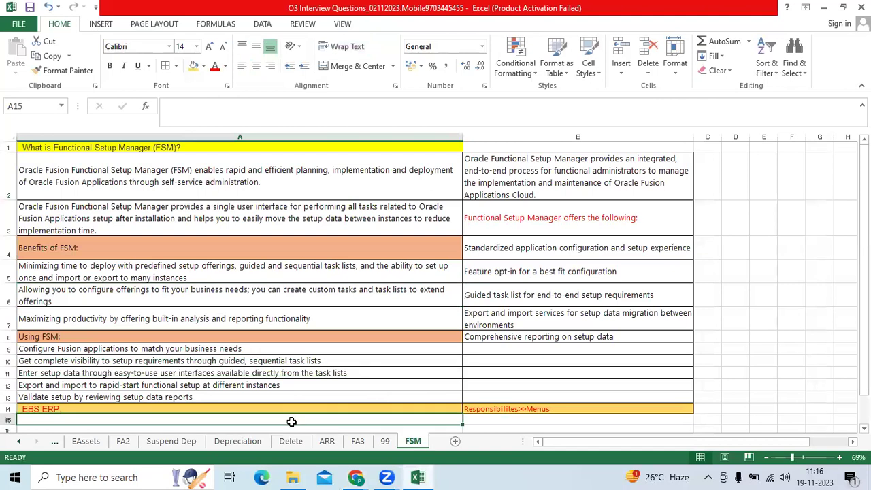
{"action": "type", "text": "Implem"}
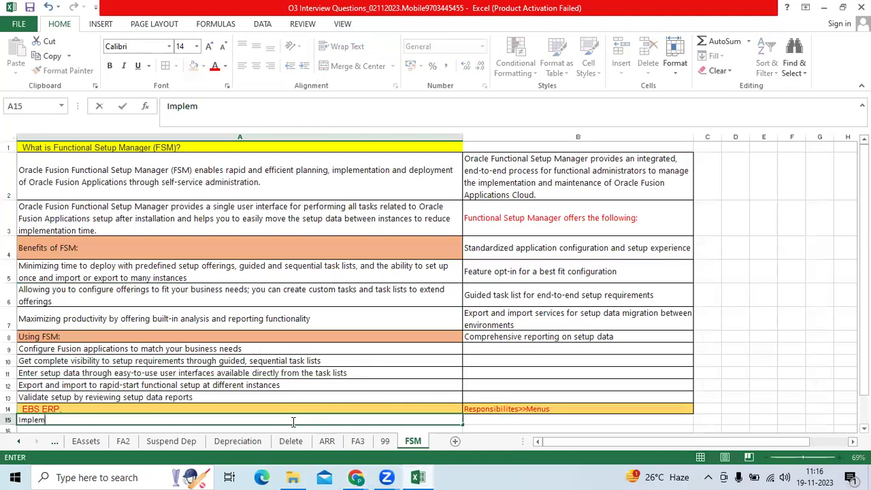
{"action": "type", "text": "entation User"}
{"action": "key", "text": "Tab"}
{"action": "type", "text": "Application Implementation Consultant Role"}
{"action": "key", "text": "ctrl+Return"}
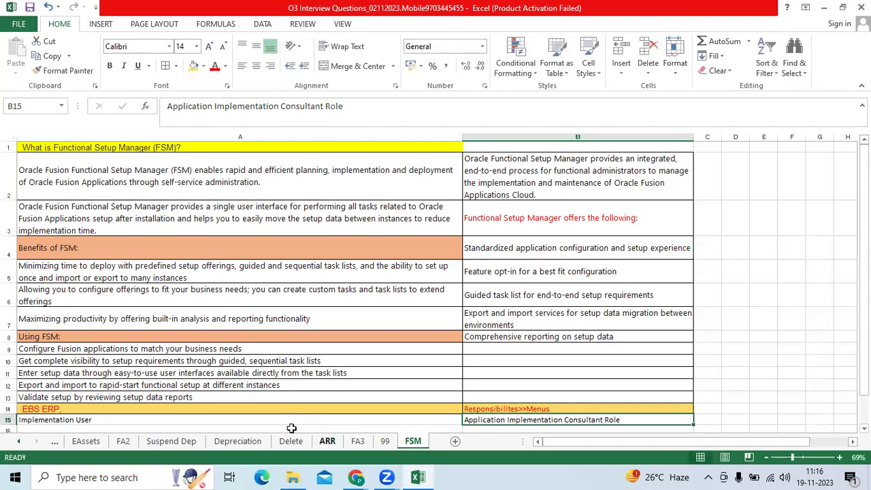
{"action": "left_click_drag", "start_coordinate": [221, 417], "coordinate": [478, 424]}
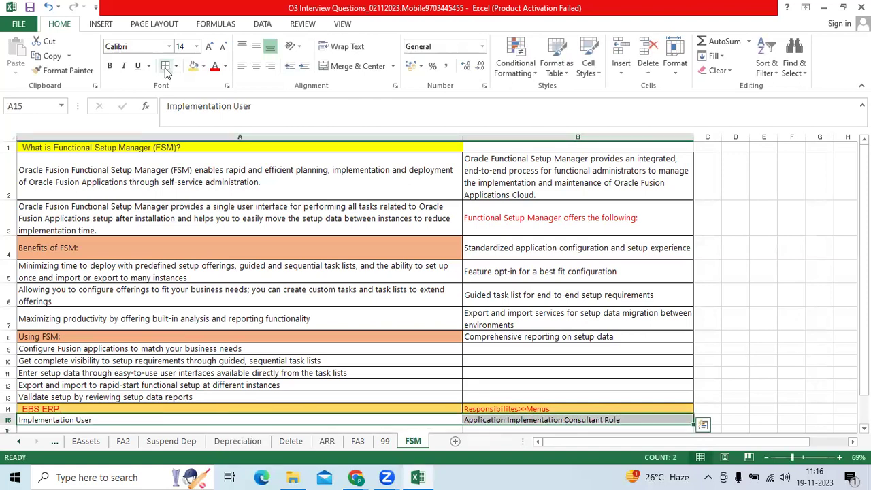
{"action": "left_click", "coordinate": [30, 7]}
- Switch to Oracle Fusion Cloud Applications in Chrome and open the Implementation Projects page
{"action": "mouse_move", "coordinate": [361, 477]}
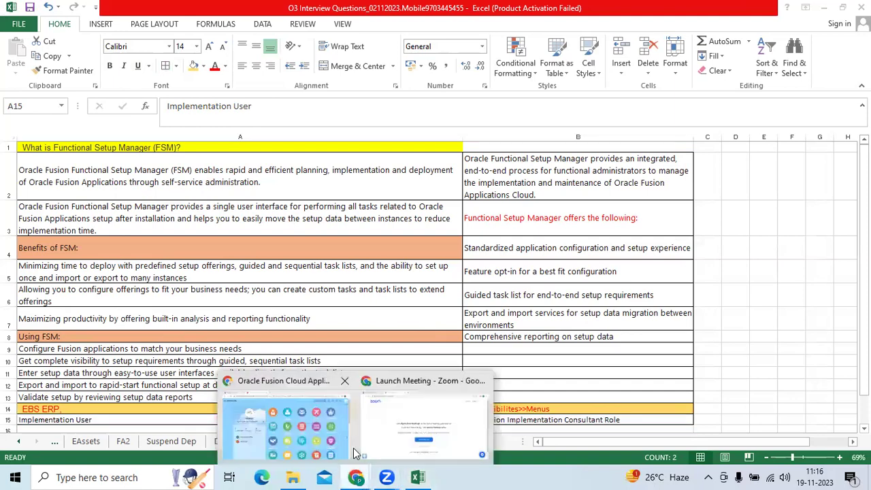
{"action": "left_click", "coordinate": [330, 425]}
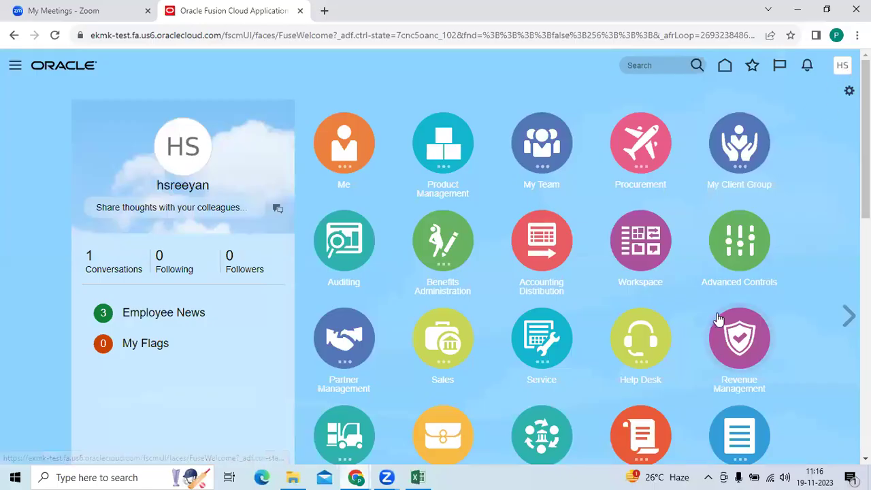
{"action": "left_click", "coordinate": [844, 68]}
{"action": "left_click", "coordinate": [606, 265]}
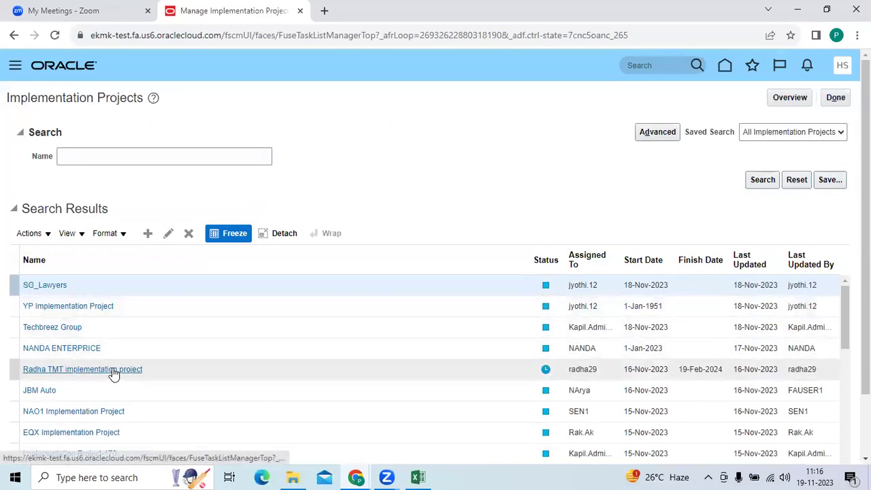
- Open the JBM Auto implementation project and expand Financials and its Define Banking Configurations folder to examine the setup tasks
{"action": "left_click", "coordinate": [45, 391]}
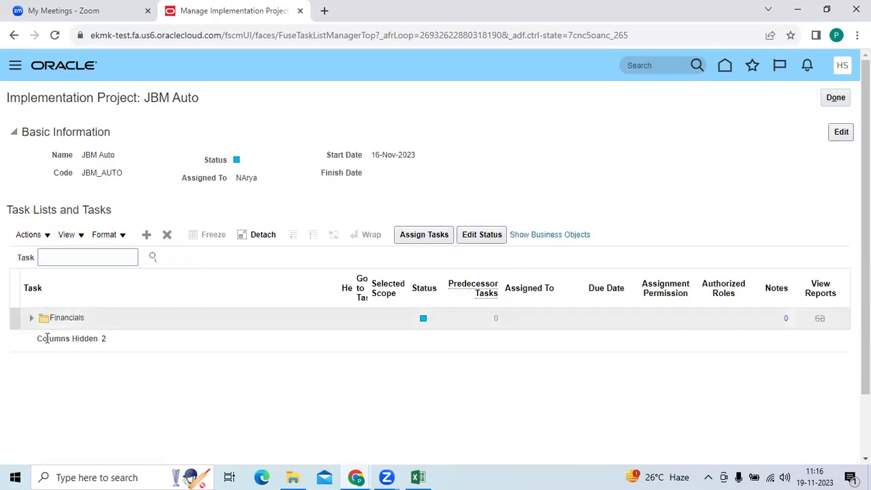
{"action": "left_click", "coordinate": [31, 319]}
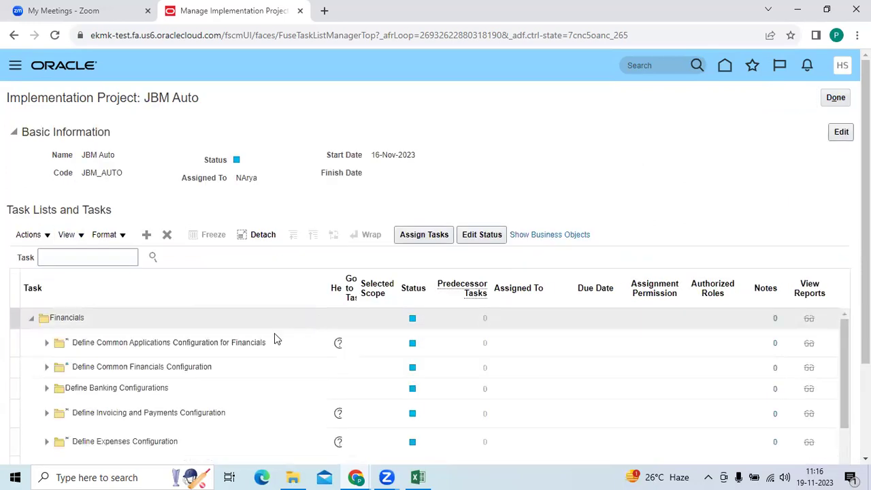
{"action": "scroll", "coordinate": [153, 381], "scroll_direction": "down", "scroll_amount": 2}
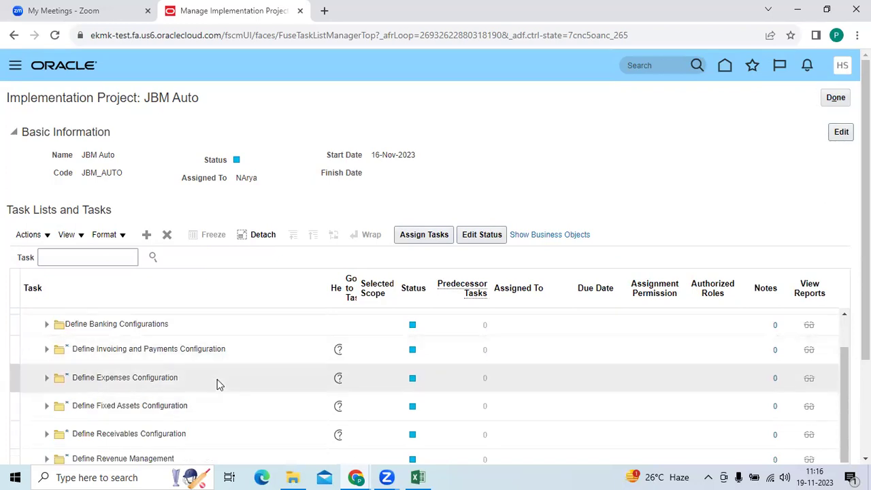
{"action": "scroll", "coordinate": [757, 306], "scroll_direction": "up", "scroll_amount": 2}
{"action": "scroll", "coordinate": [866, 306], "scroll_direction": "down", "scroll_amount": 2}
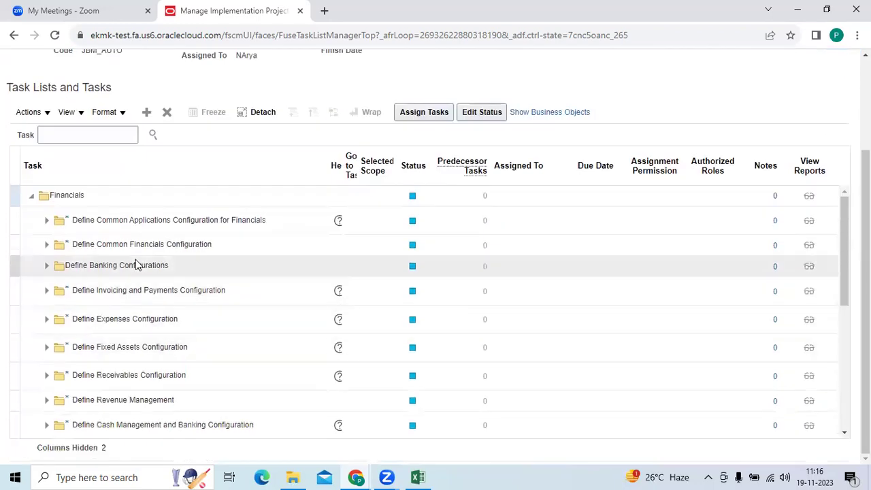
{"action": "left_click", "coordinate": [46, 267]}
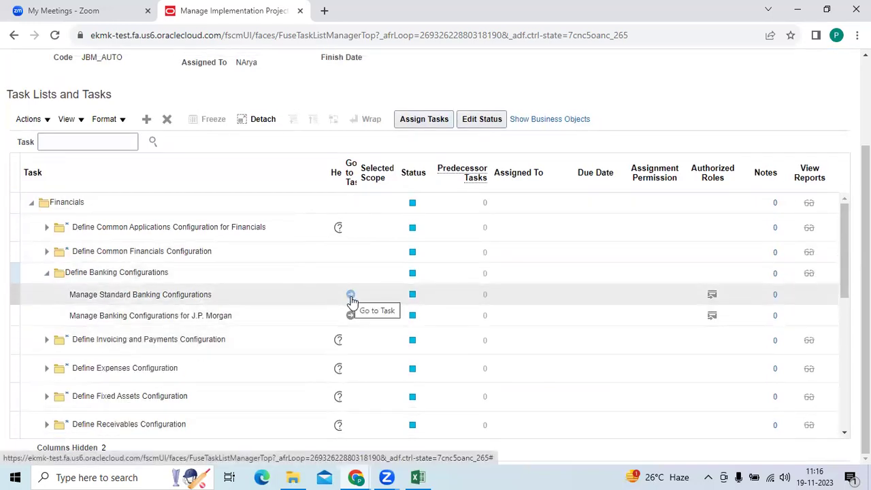
{"action": "scroll", "coordinate": [353, 303], "scroll_direction": "up", "scroll_amount": 3}
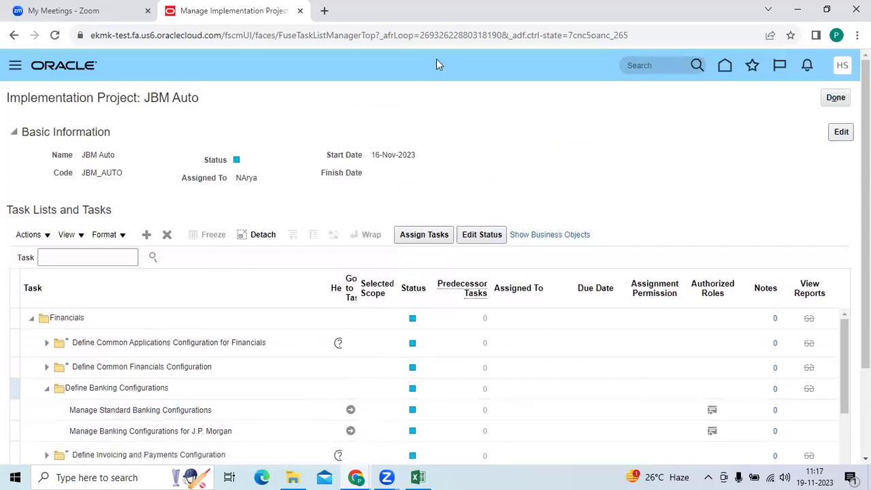